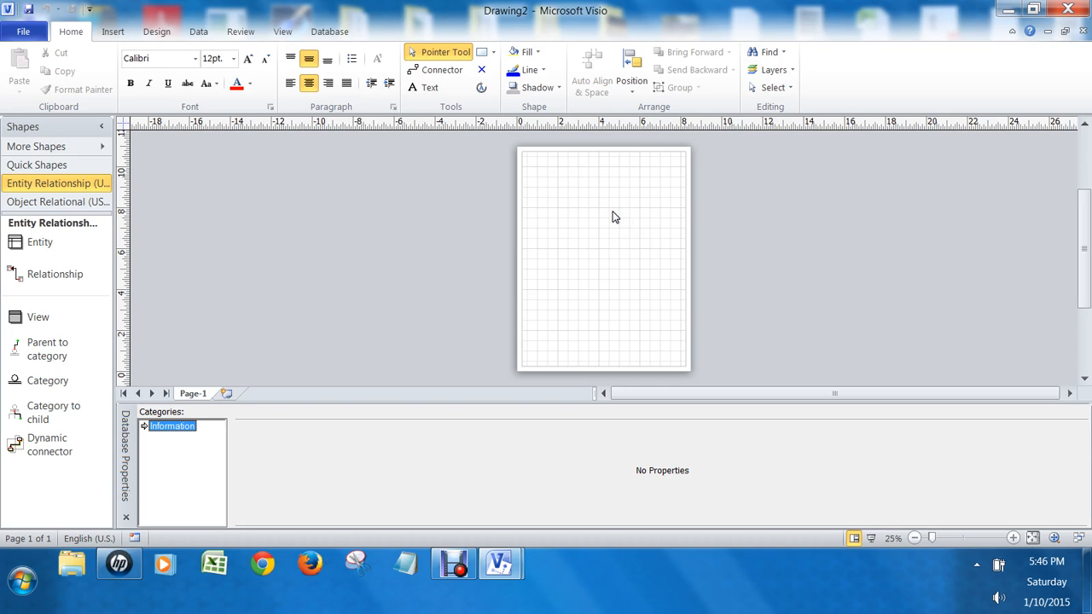
# Step: Place two Entity shapes side by side in the upper part of the page
pyautogui.moveTo(18, 247); pyautogui.dragTo(546, 206)
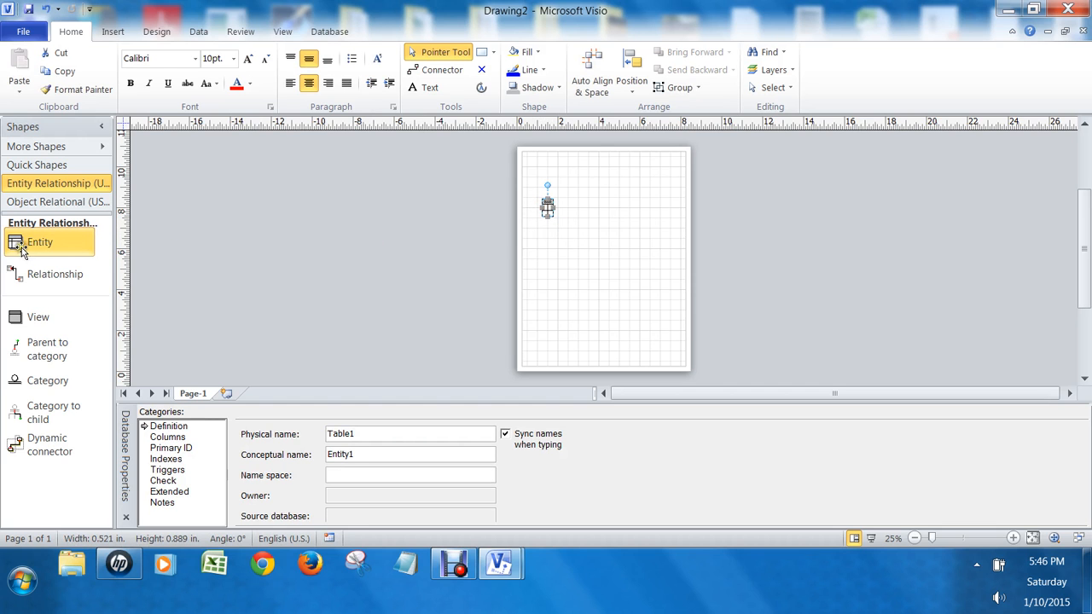
pyautogui.moveTo(19, 246)
pyautogui.mouseDown()
pyautogui.moveTo(572, 252)
pyautogui.moveTo(640, 207)
pyautogui.mouseUp()
pyautogui.click(1013, 539)
pyautogui.click(1012, 538)
pyautogui.click(1013, 538)
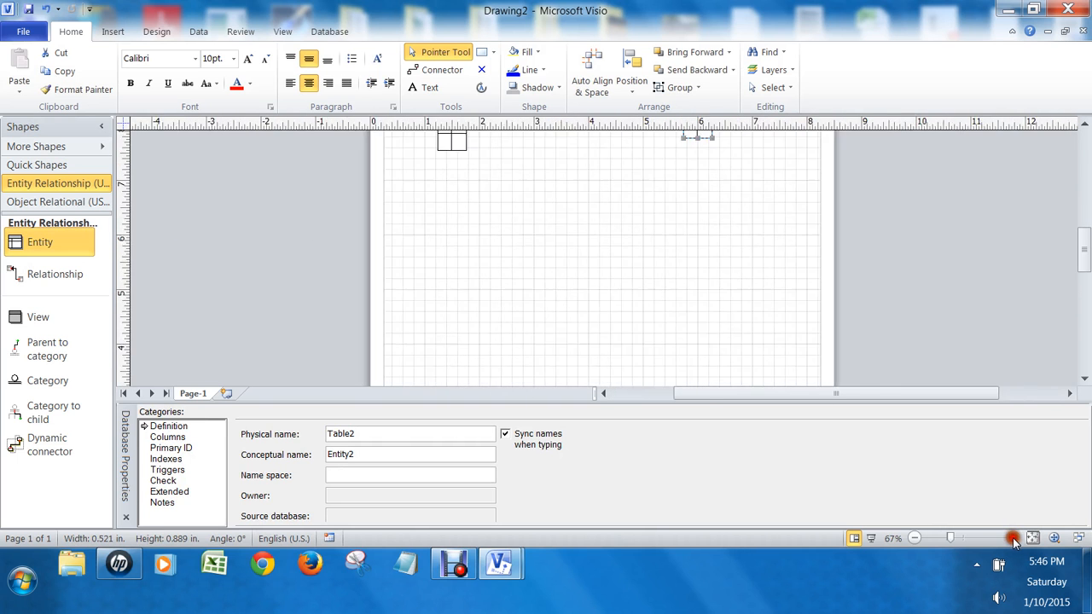
pyautogui.click(1012, 538)
pyautogui.moveTo(1081, 247); pyautogui.dragTo(1080, 220)
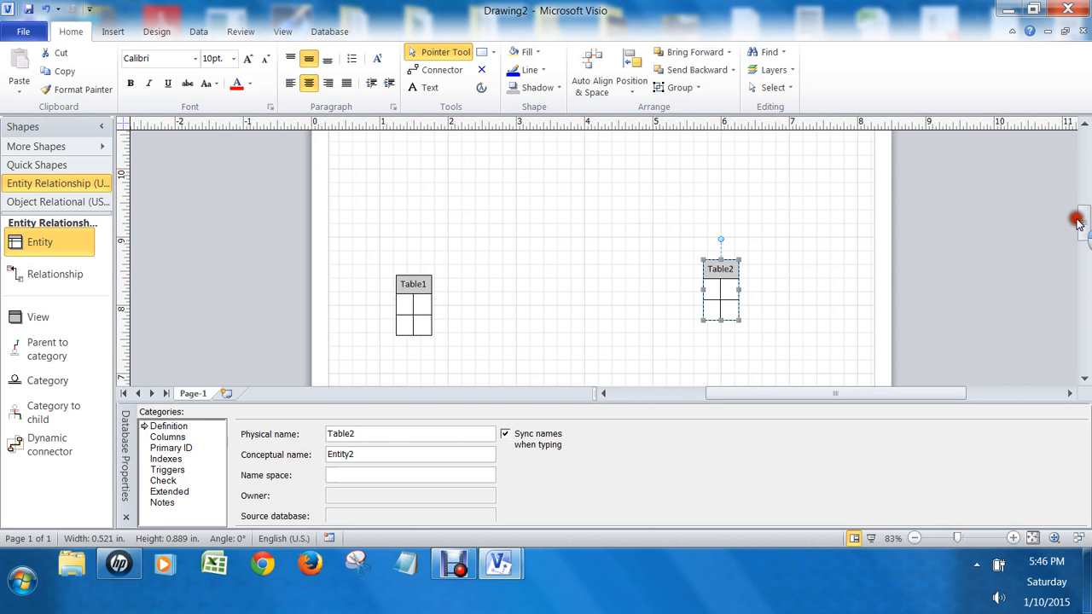
# Step: Reposition the Table1 and Table2 entities so they sit roughly level with a wide gap between them
pyautogui.moveTo(416, 290); pyautogui.dragTo(452, 271)
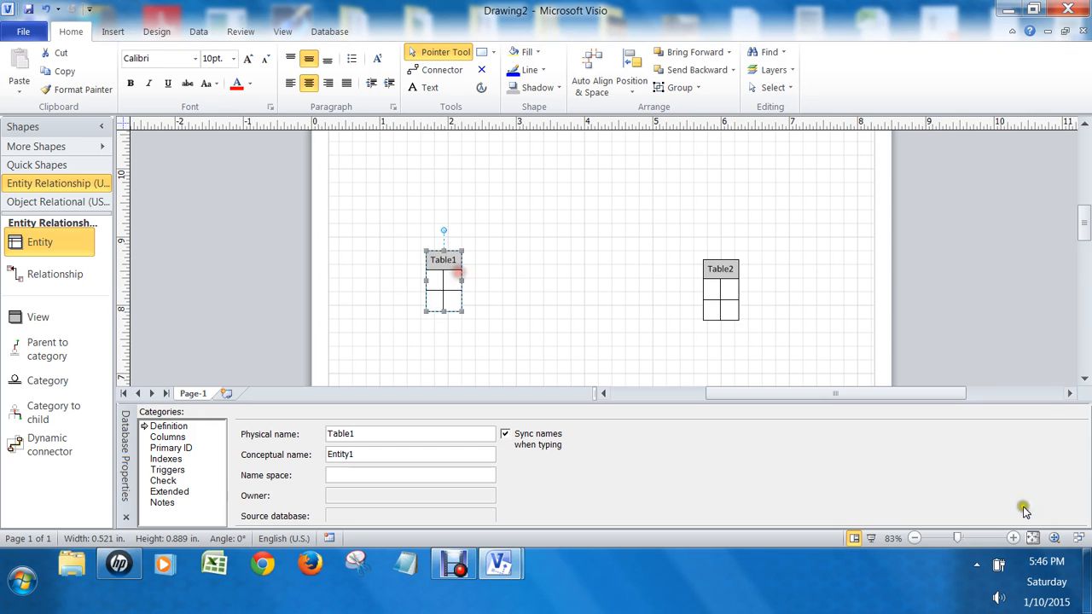
pyautogui.click(1013, 538)
pyautogui.click(1012, 538)
pyautogui.moveTo(807, 277); pyautogui.dragTo(693, 239)
pyautogui.moveTo(284, 261); pyautogui.dragTo(342, 238)
# Step: Rename the Table1 entity as Orders
pyautogui.click(342, 238)
pyautogui.click(325, 233)
pyautogui.doubleClick(358, 435)
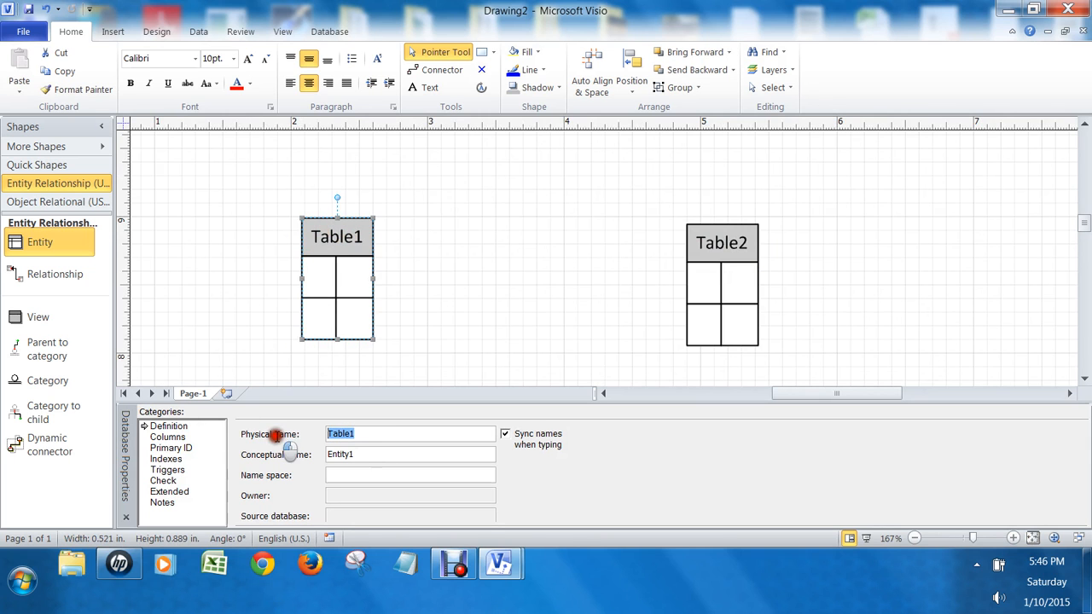
pyautogui.write('Orders')
pyautogui.click(431, 303)
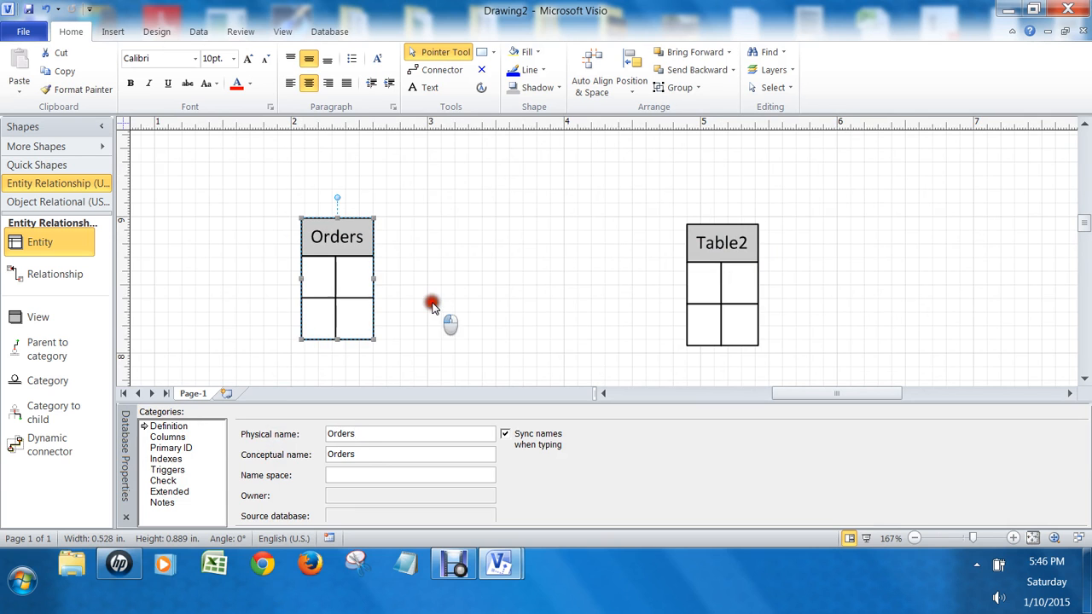
# Step: Add an OrderID column to the Orders entity and make it the primary key
pyautogui.click(344, 235)
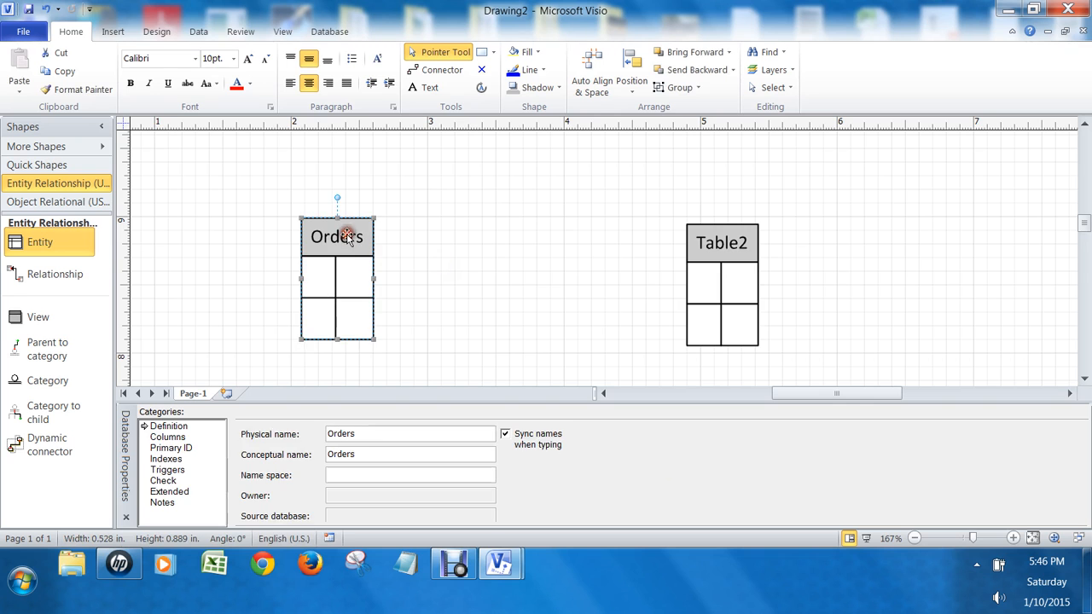
pyautogui.click(171, 437)
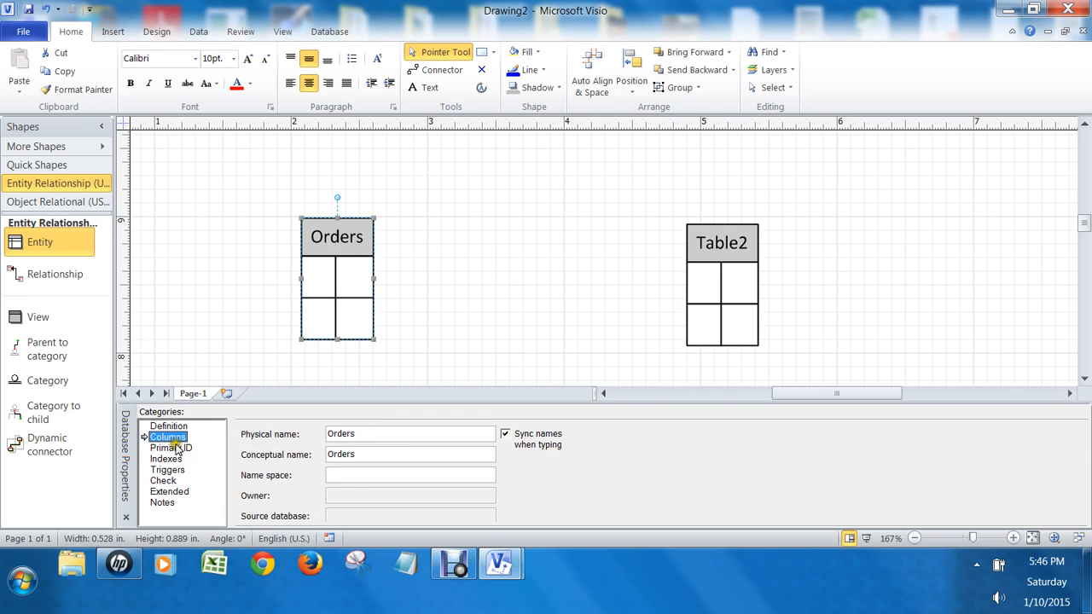
pyautogui.click(171, 439)
pyautogui.click(292, 452)
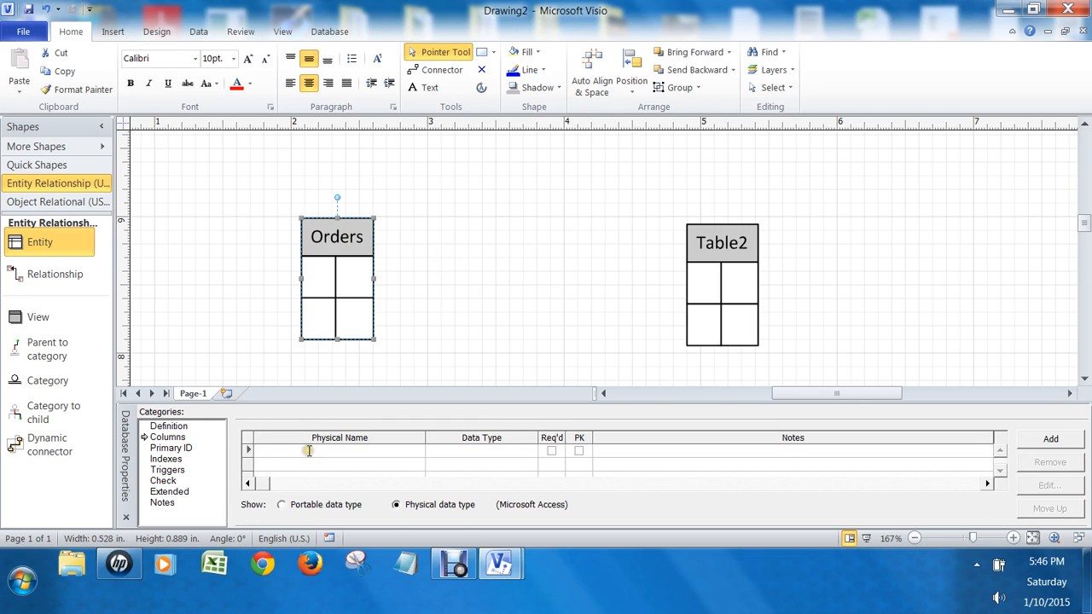
pyautogui.write('OrderID')
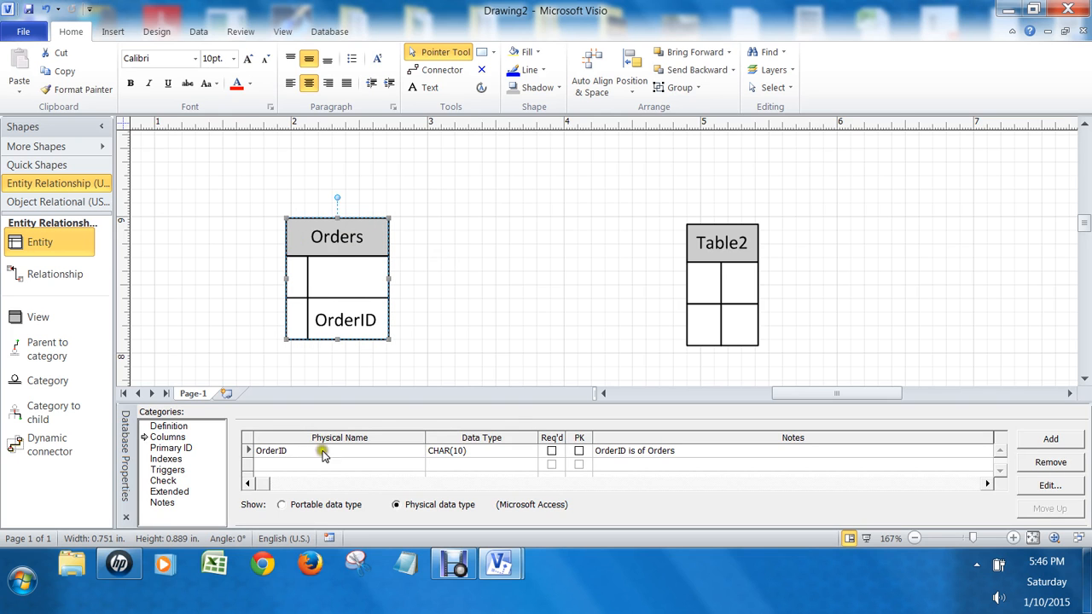
pyautogui.click(579, 451)
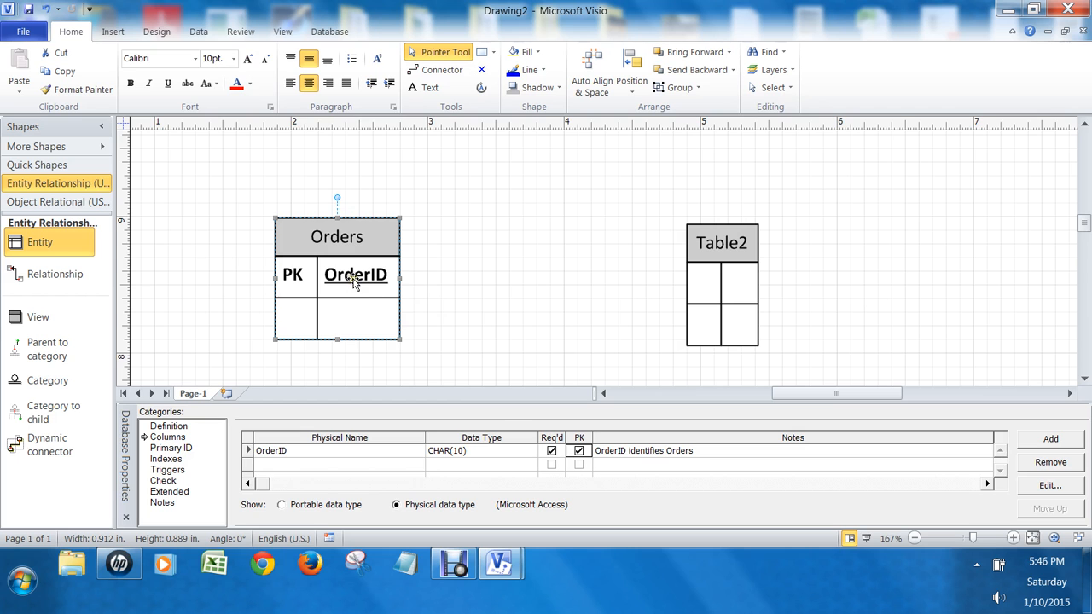
# Step: Rename the Table2 entity as Products
pyautogui.click(722, 245)
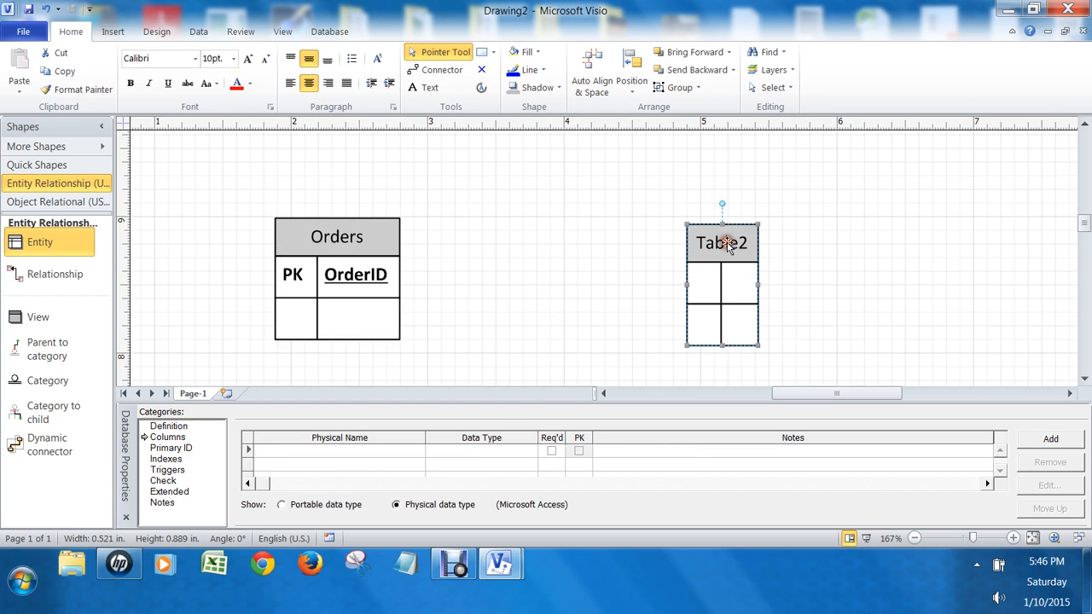
pyautogui.click(171, 426)
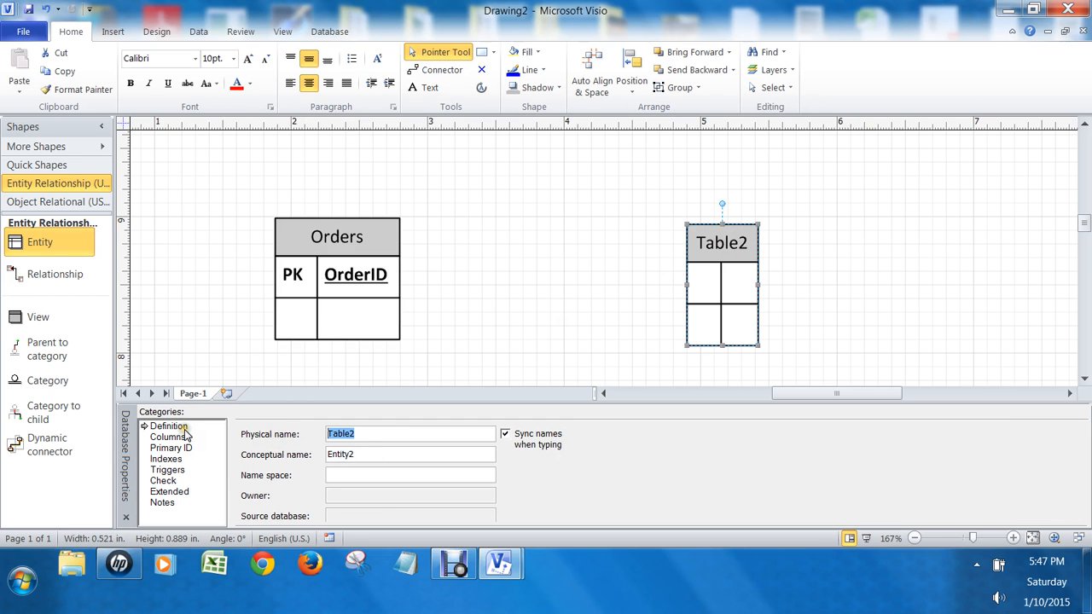
pyautogui.write('Prto')
pyautogui.press('BackSpace')
pyautogui.press('BackSpace')
pyautogui.write('oduct')
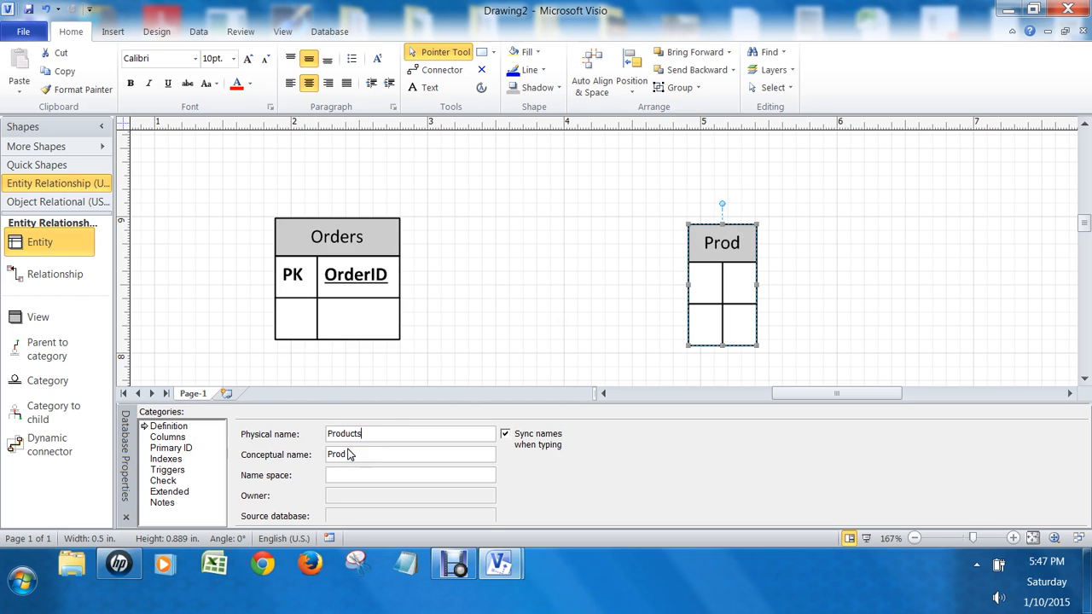
pyautogui.write('s')
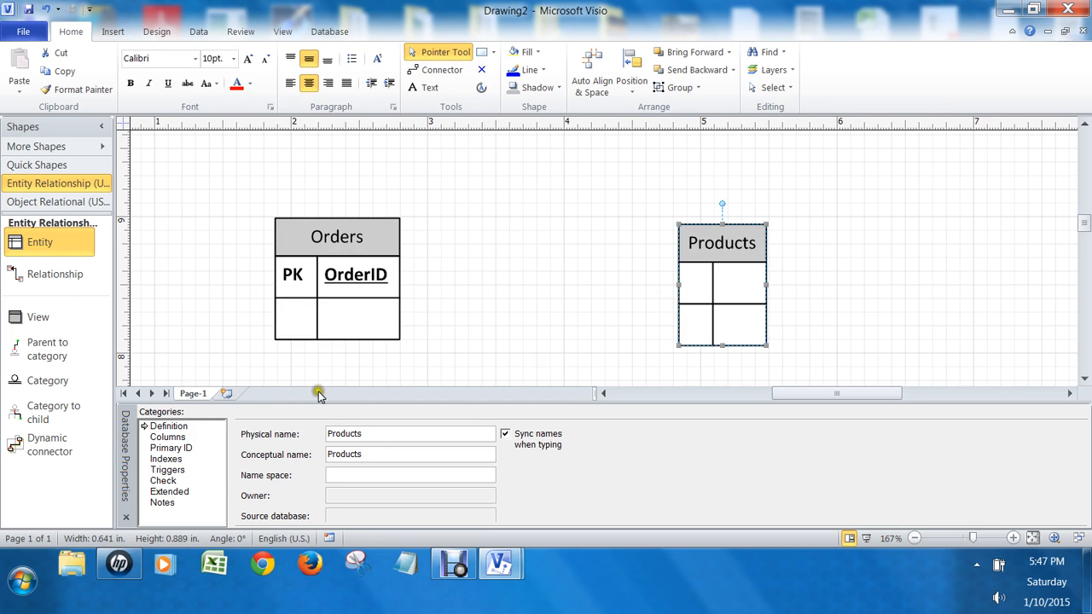
# Step: Add a ProductID column to the Products entity and make it the primary key
pyautogui.click(168, 437)
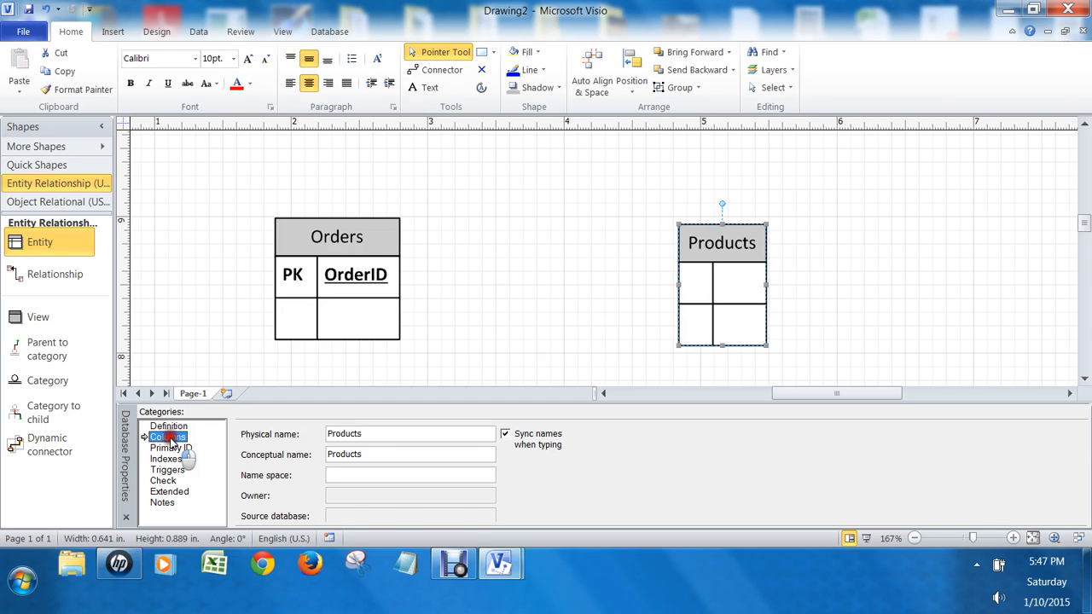
pyautogui.click(338, 450)
pyautogui.write('ProductID')
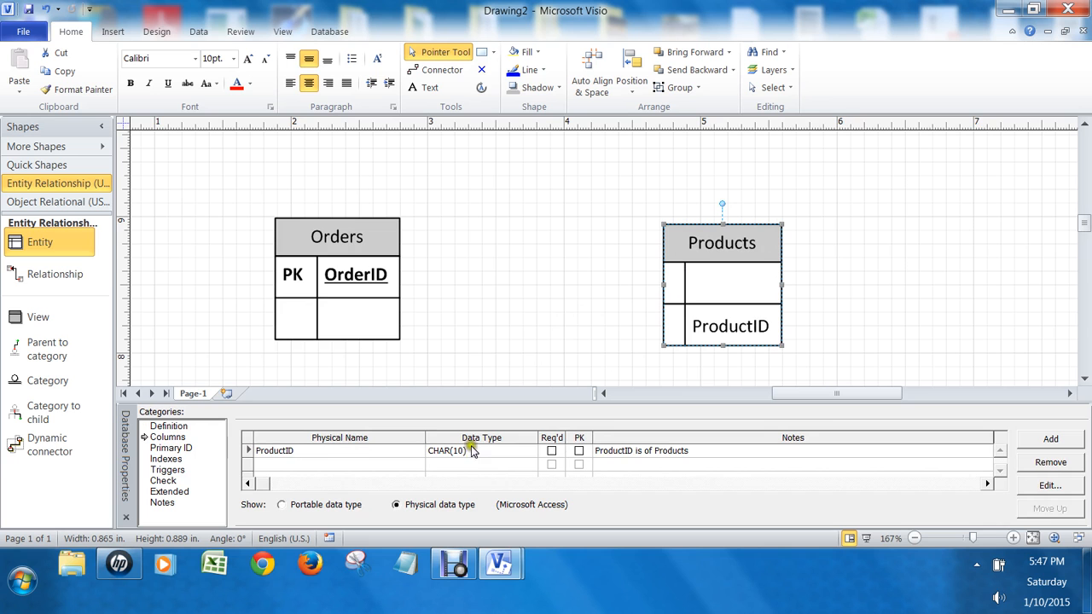
pyautogui.click(579, 451)
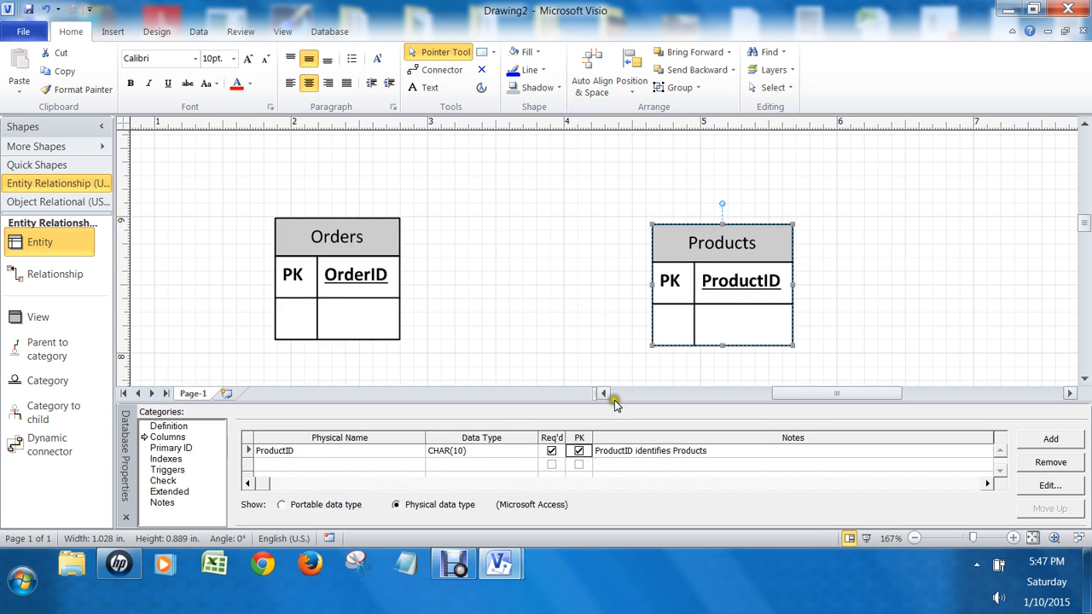
# Step: Move the Products entity farther from Orders and adjust both positions to leave room for a table between them
pyautogui.moveTo(704, 245); pyautogui.dragTo(784, 245)
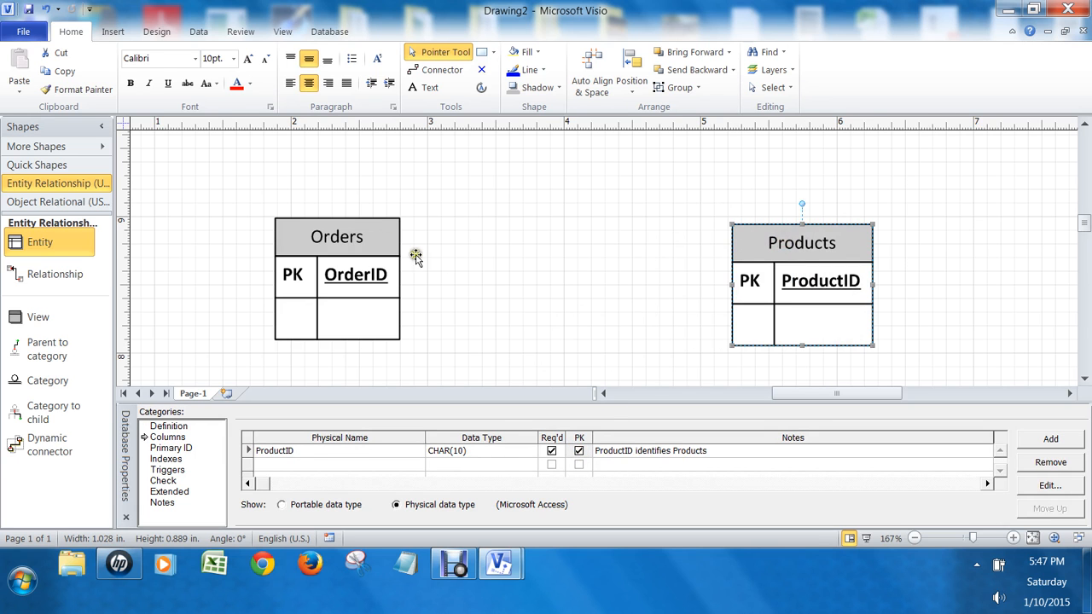
pyautogui.moveTo(377, 239); pyautogui.dragTo(392, 244)
pyautogui.click(619, 265)
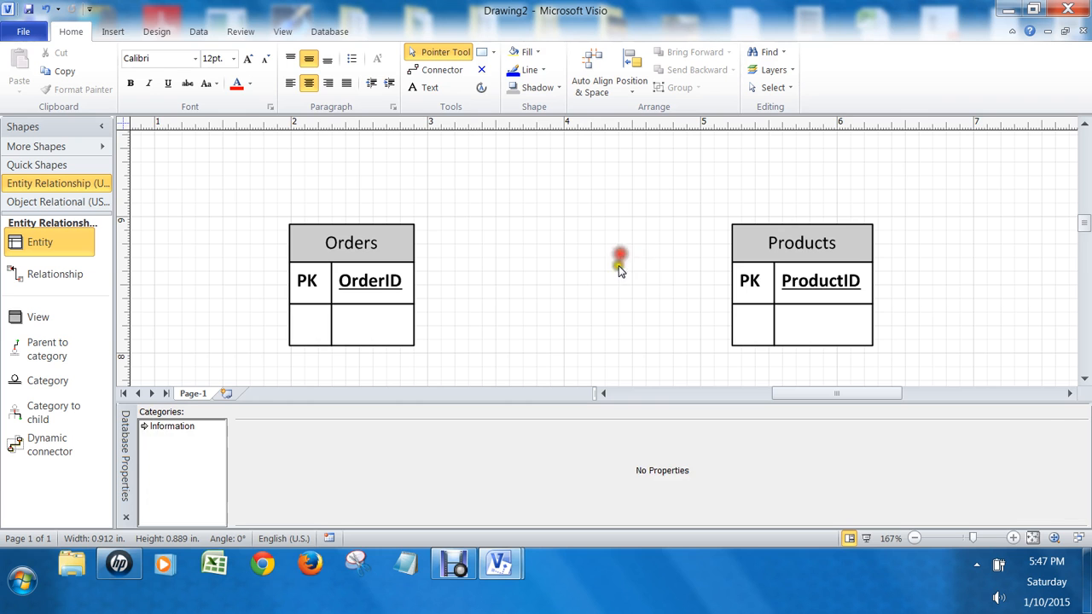
pyautogui.click(754, 242)
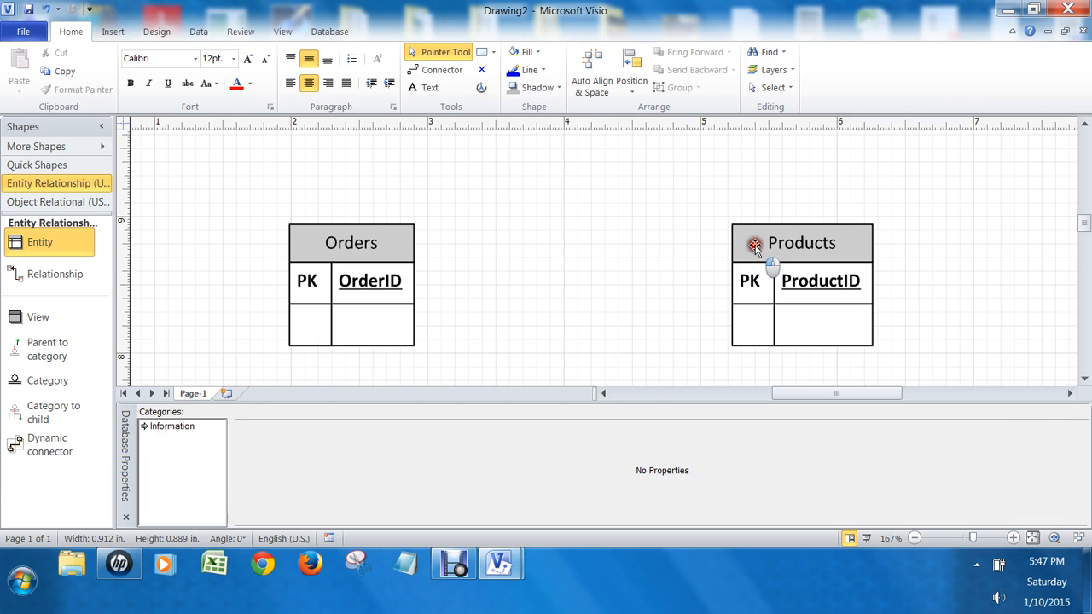
pyautogui.moveTo(754, 243); pyautogui.dragTo(749, 236)
# Step: Place a third Entity shape between Orders and Products and name it OrderProduct
pyautogui.moveTo(19, 244); pyautogui.dragTo(549, 267)
pyautogui.click(558, 225)
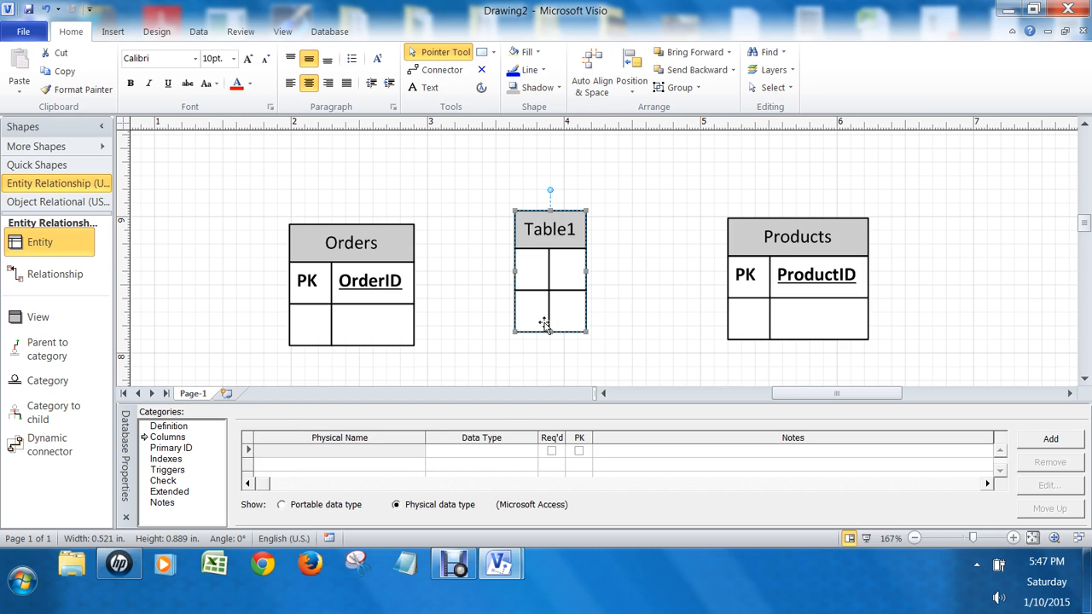
pyautogui.click(169, 426)
pyautogui.doubleClick(353, 433)
pyautogui.write('Order')
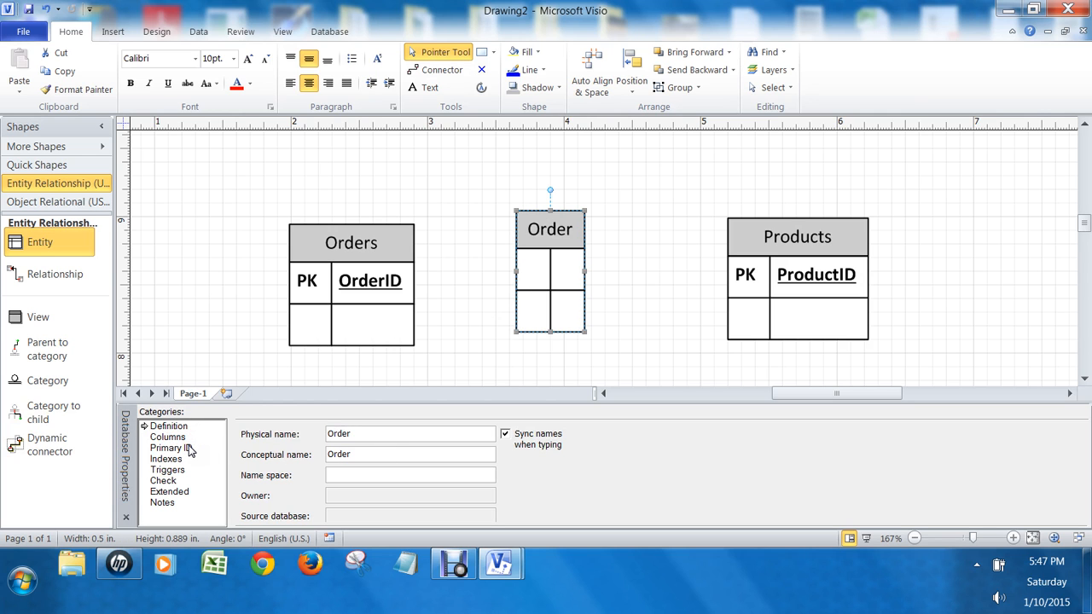
pyautogui.write('Product')
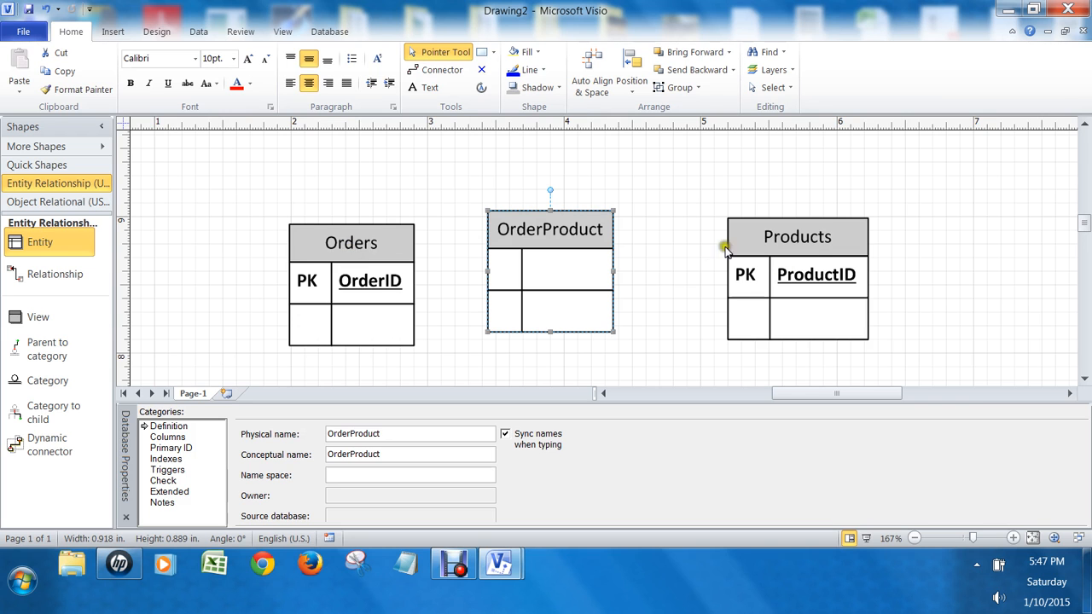
# Step: Spread out the Orders, OrderProduct and Products entities in a row with wider gaps between them
pyautogui.click(698, 247)
pyautogui.moveTo(568, 227)
pyautogui.mouseDown()
pyautogui.moveTo(600, 228)
pyautogui.moveTo(582, 235)
pyautogui.mouseUp()
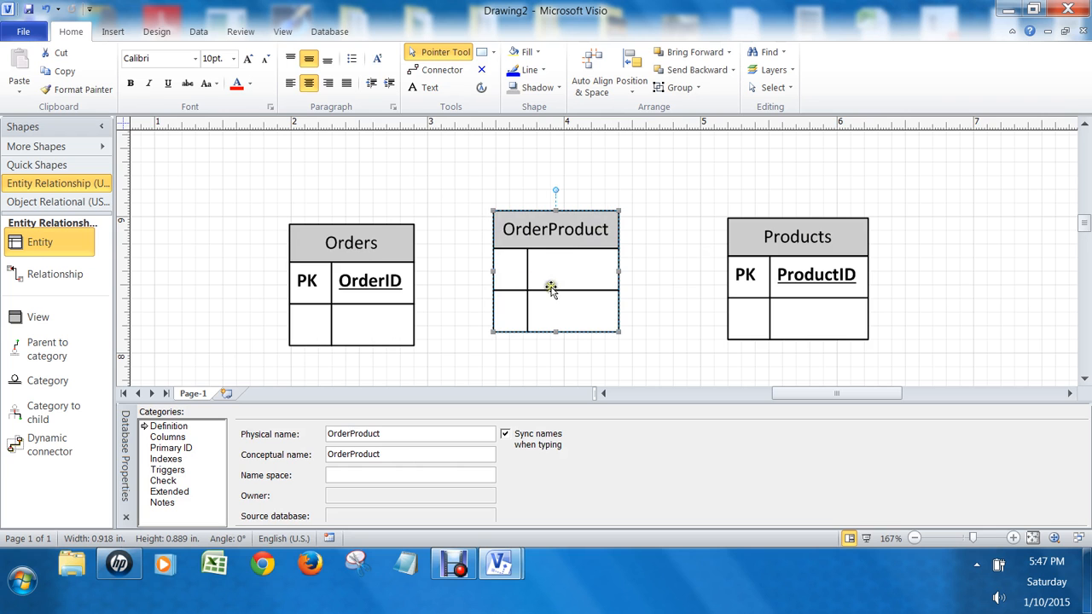
pyautogui.click(372, 243)
pyautogui.moveTo(372, 243); pyautogui.dragTo(331, 223)
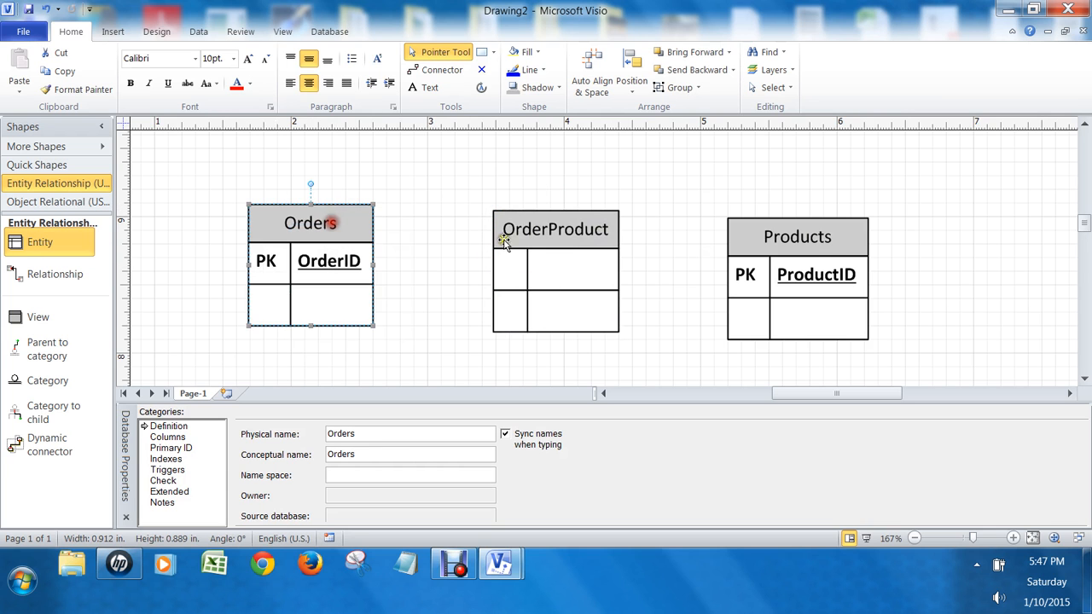
pyautogui.moveTo(827, 238); pyautogui.dragTo(851, 232)
pyautogui.moveTo(573, 226); pyautogui.dragTo(575, 219)
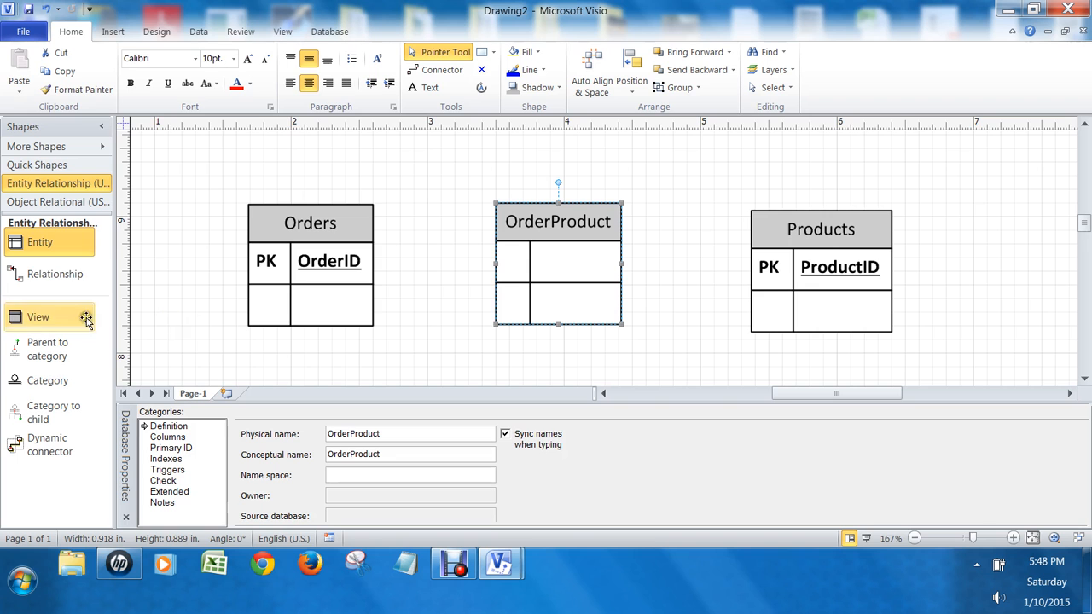
# Step: Add a Relationship connector with Orders as the parent and OrderProduct as the child
pyautogui.click(47, 278)
pyautogui.moveTo(47, 278); pyautogui.dragTo(218, 323)
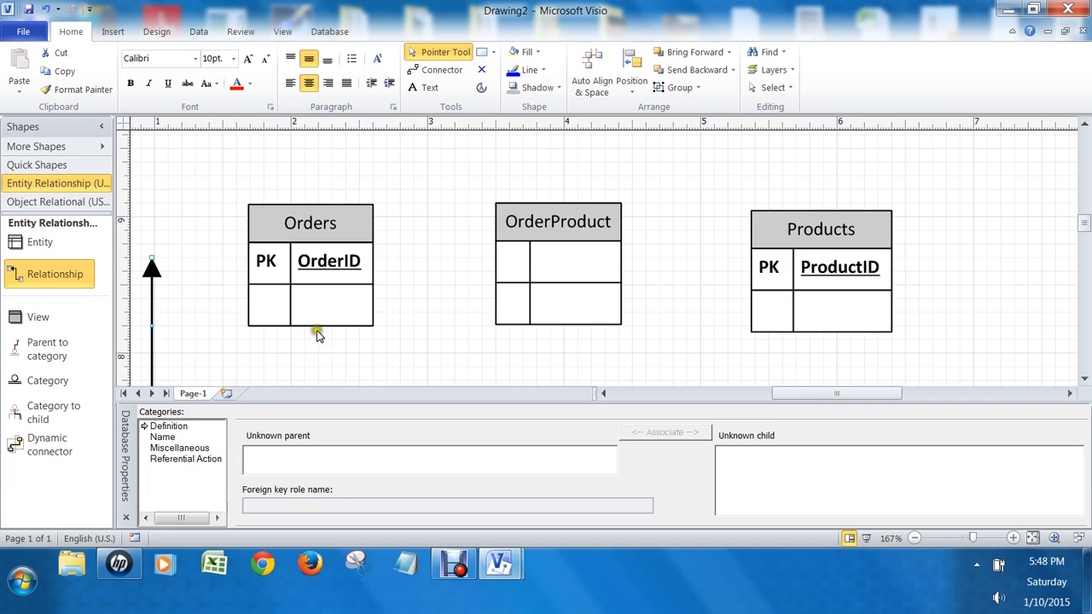
pyautogui.moveTo(152, 270); pyautogui.dragTo(325, 295)
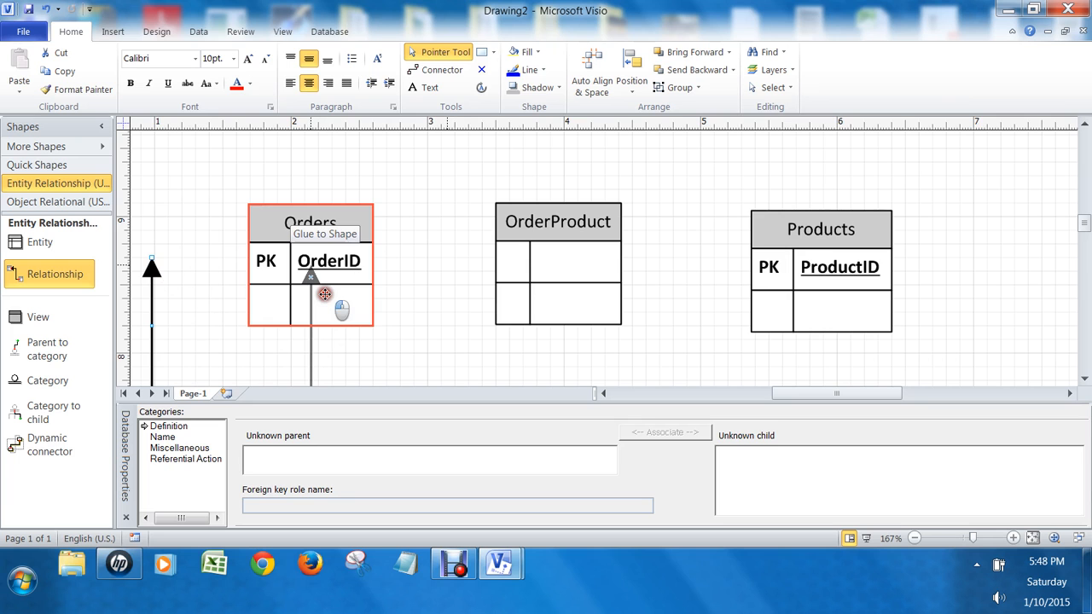
pyautogui.moveTo(324, 294); pyautogui.dragTo(325, 294)
pyautogui.click(1082, 226)
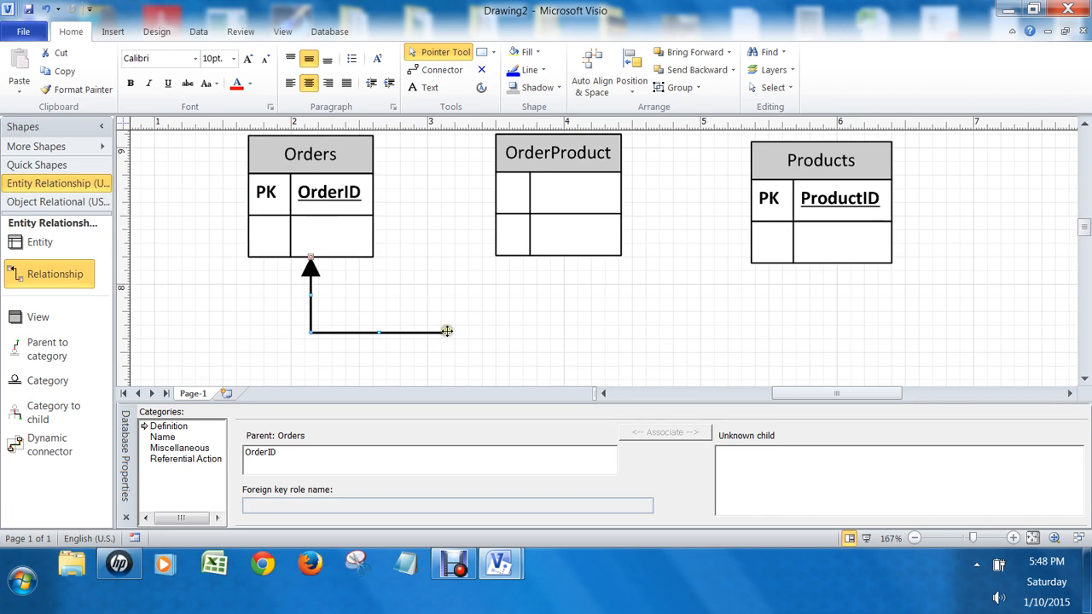
pyautogui.moveTo(447, 331); pyautogui.dragTo(565, 201)
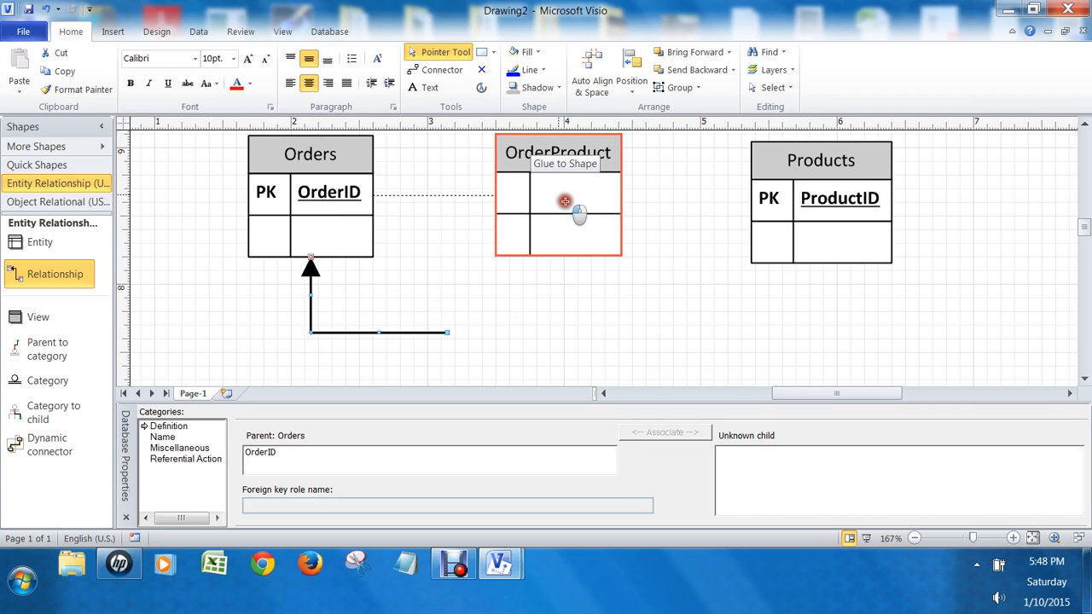
pyautogui.moveTo(564, 201); pyautogui.dragTo(565, 201)
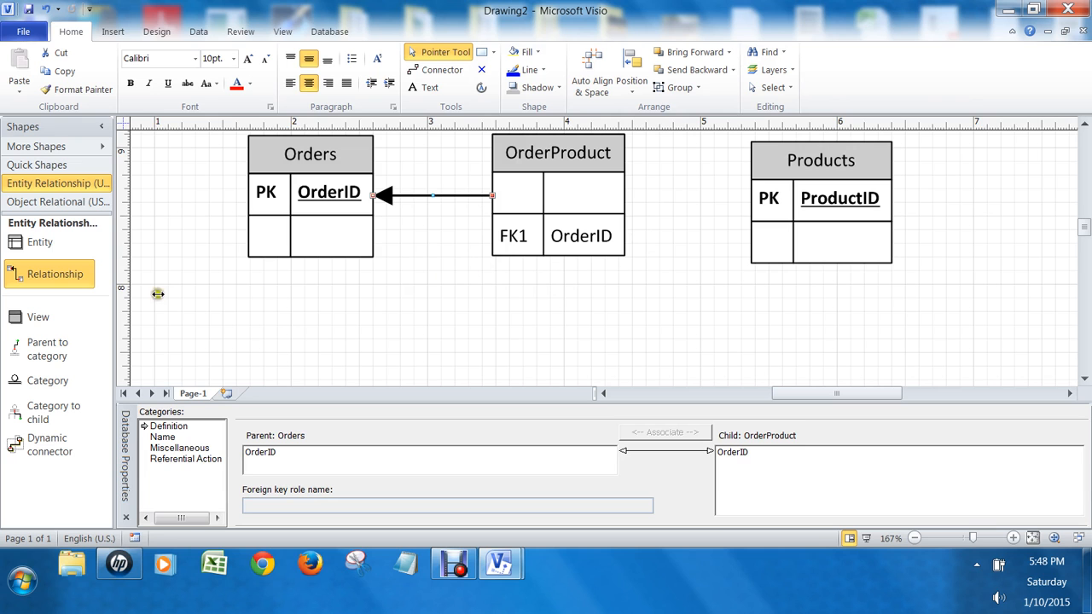
# Step: Add a second Relationship connector with Products as the parent and OrderProduct as the child
pyautogui.moveTo(38, 275); pyautogui.dragTo(483, 309)
pyautogui.moveTo(415, 239); pyautogui.dragTo(821, 213)
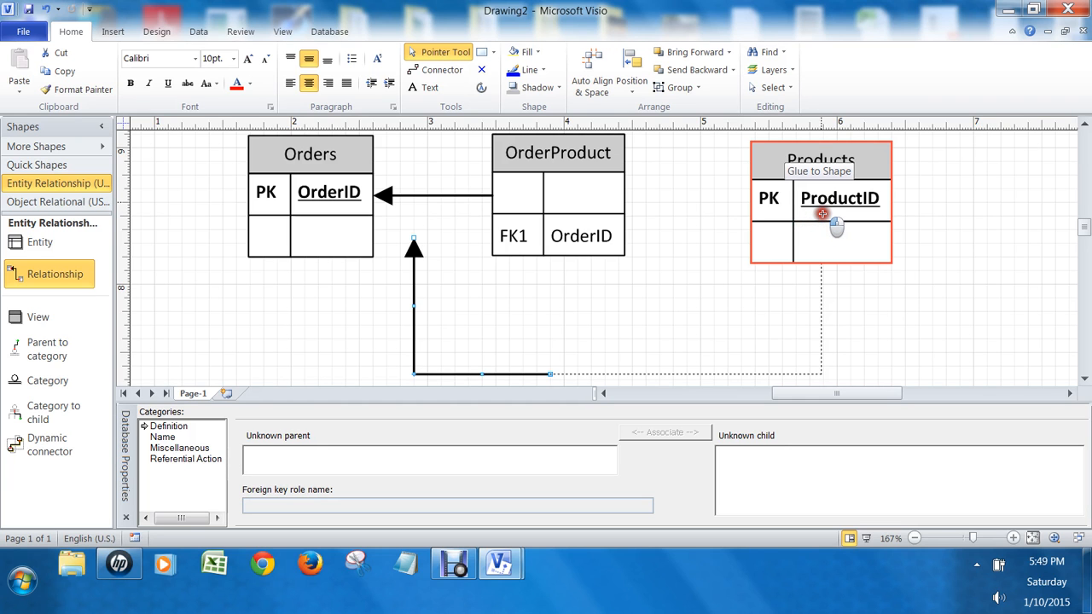
pyautogui.moveTo(821, 214); pyautogui.dragTo(821, 213)
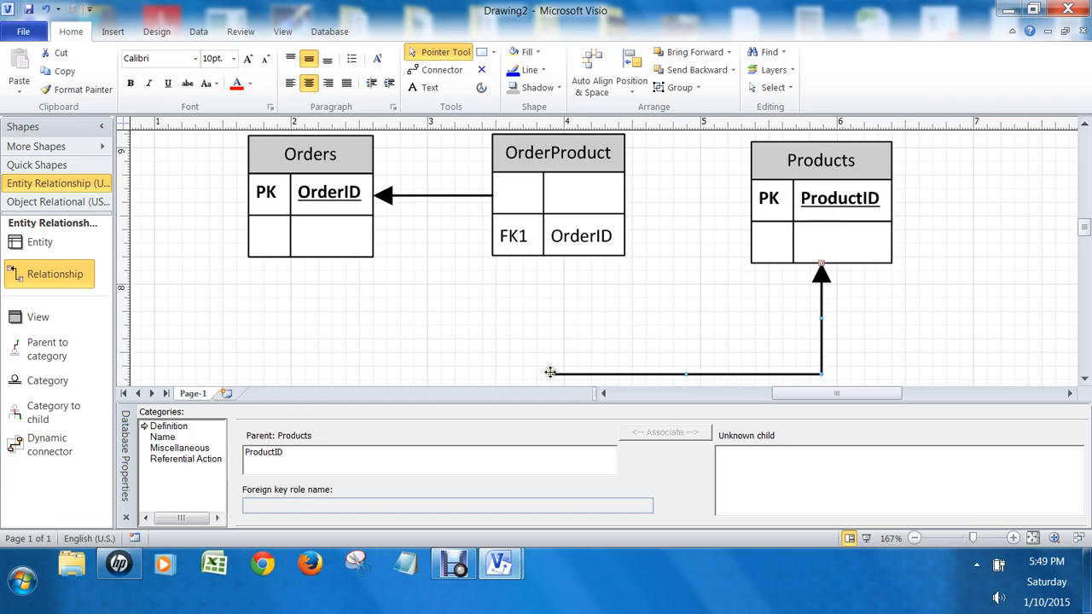
pyautogui.moveTo(551, 372); pyautogui.dragTo(560, 195)
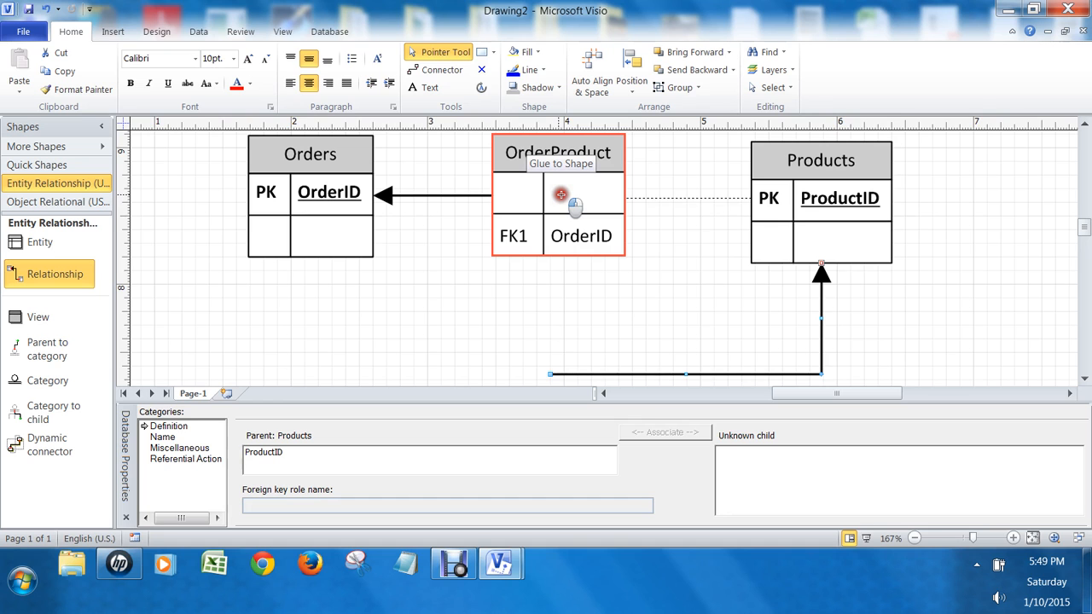
pyautogui.moveTo(561, 194); pyautogui.dragTo(560, 194)
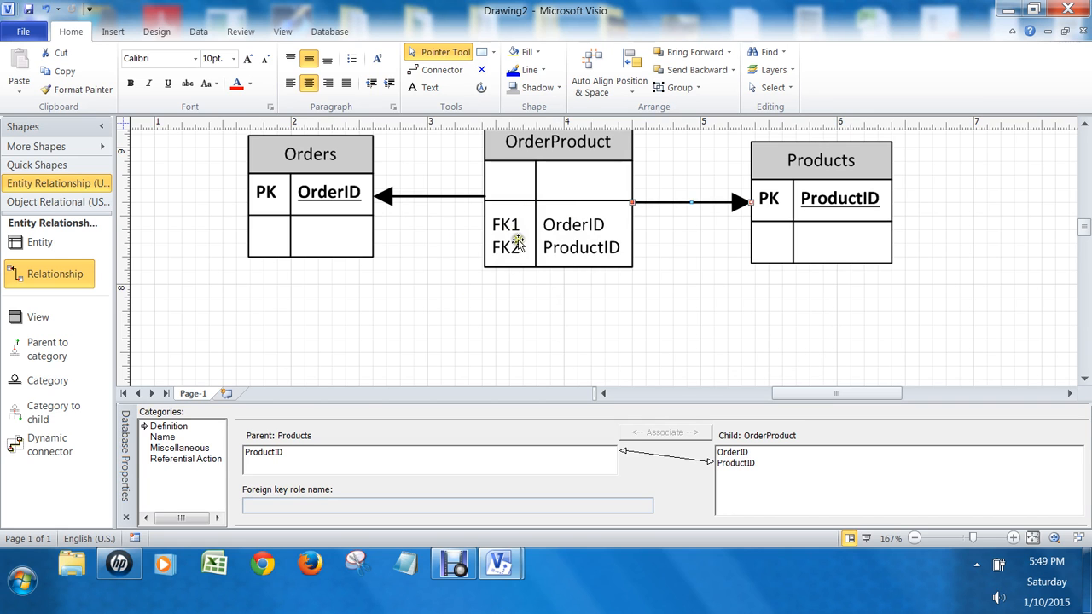
# Step: Mark both the OrderID and ProductID columns of the OrderProduct entity as its composite primary key
pyautogui.click(569, 149)
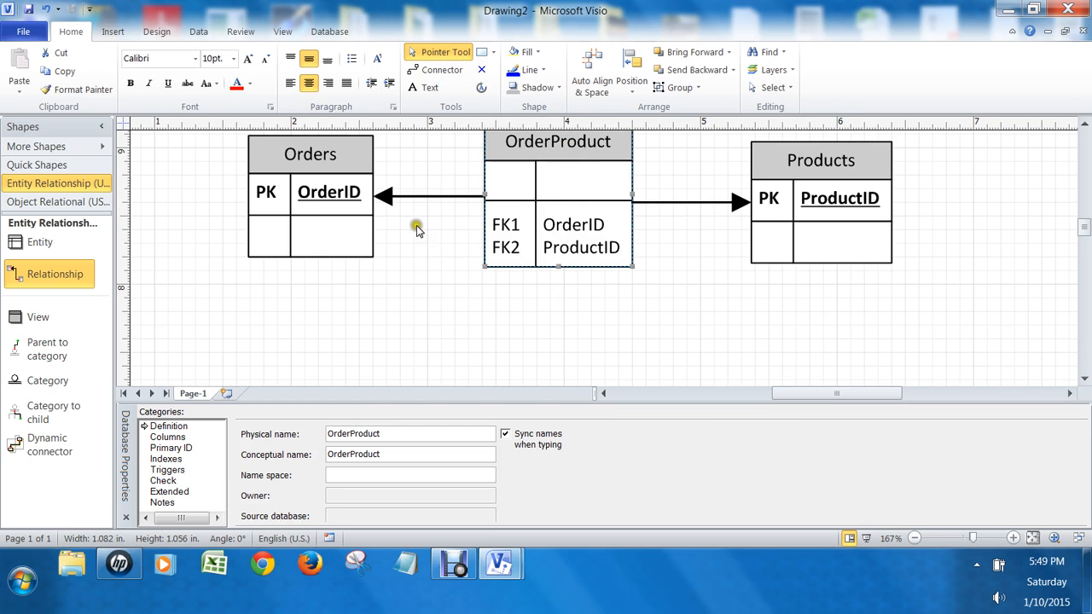
pyautogui.click(168, 438)
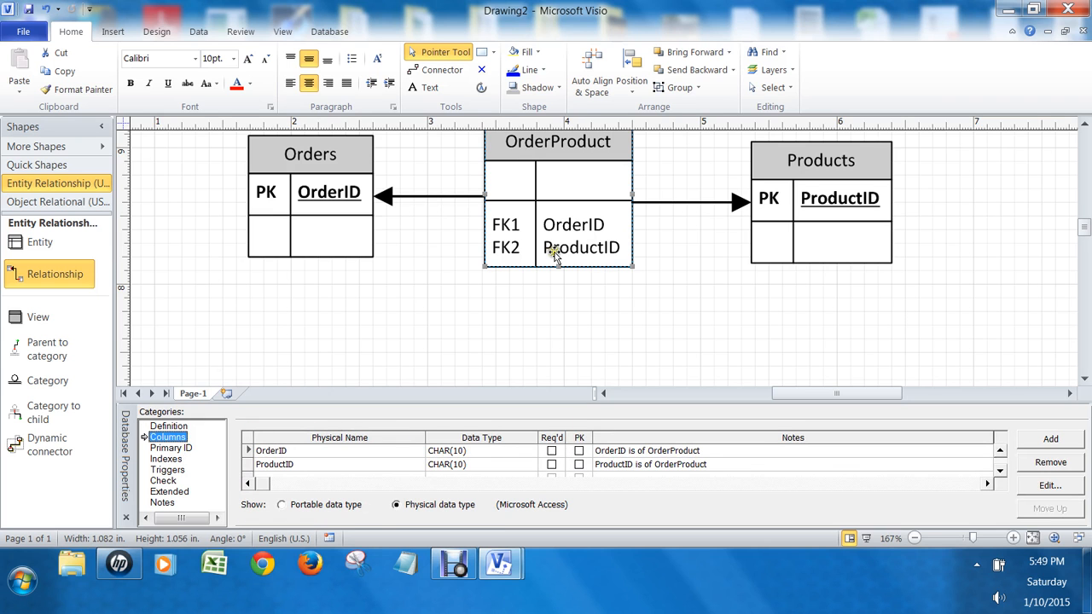
pyautogui.click(579, 451)
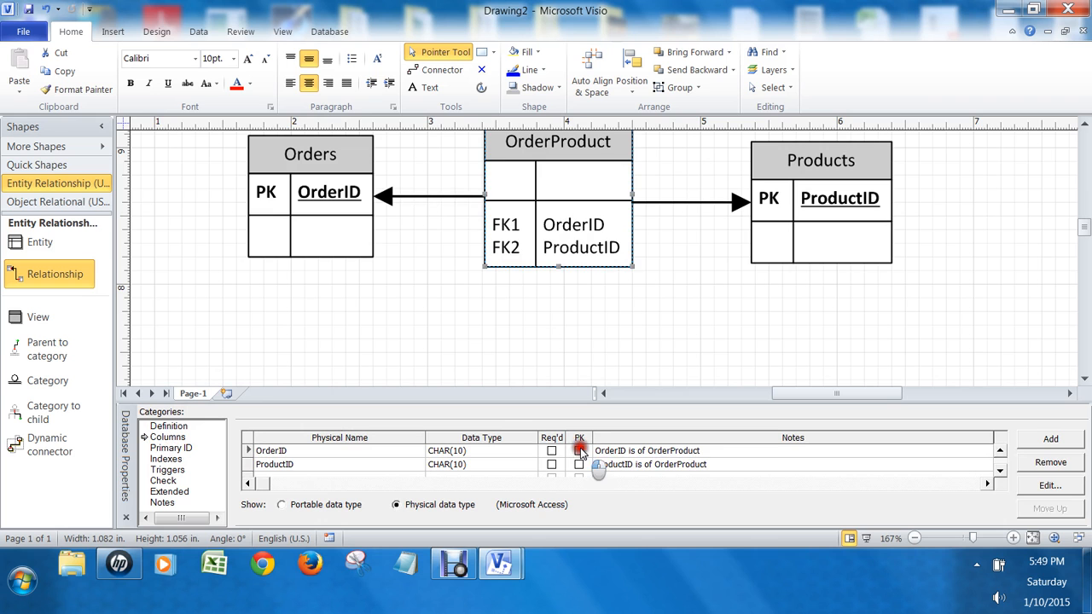
pyautogui.click(579, 465)
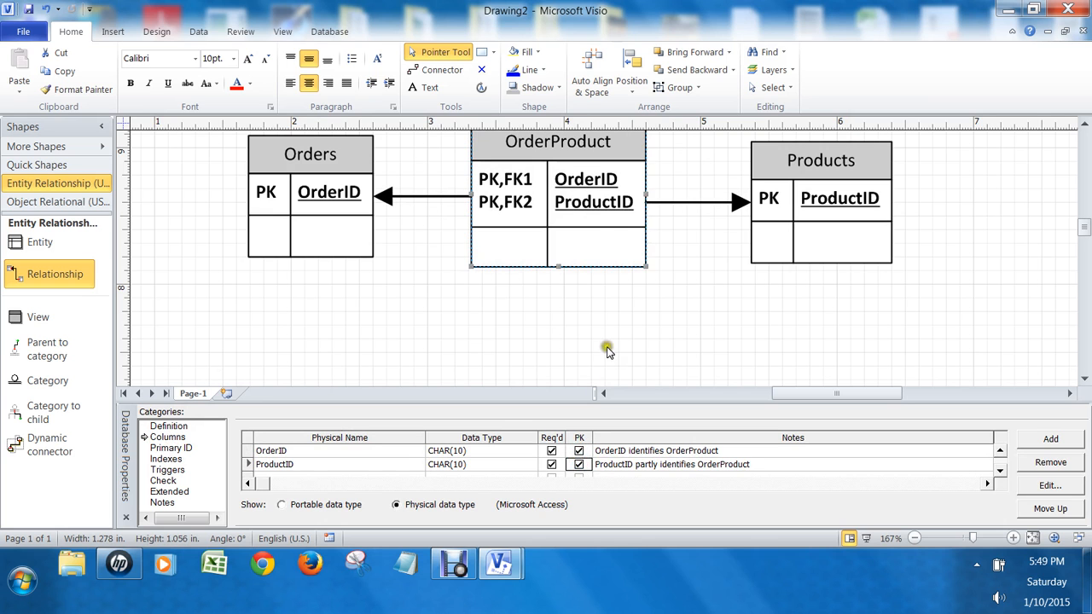
pyautogui.click(627, 330)
pyautogui.moveTo(1081, 232); pyautogui.dragTo(1081, 227)
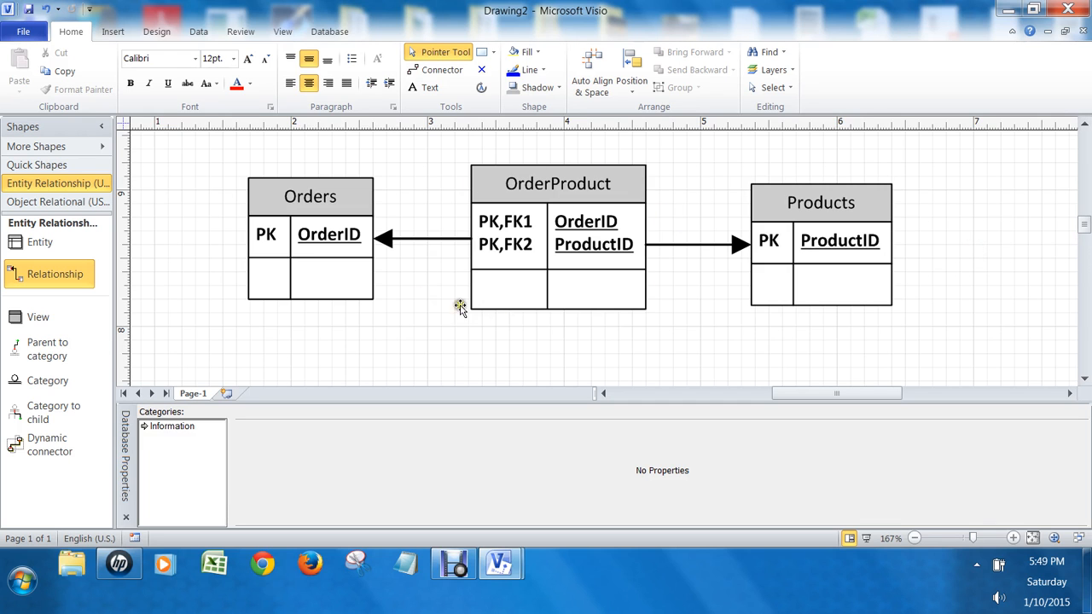